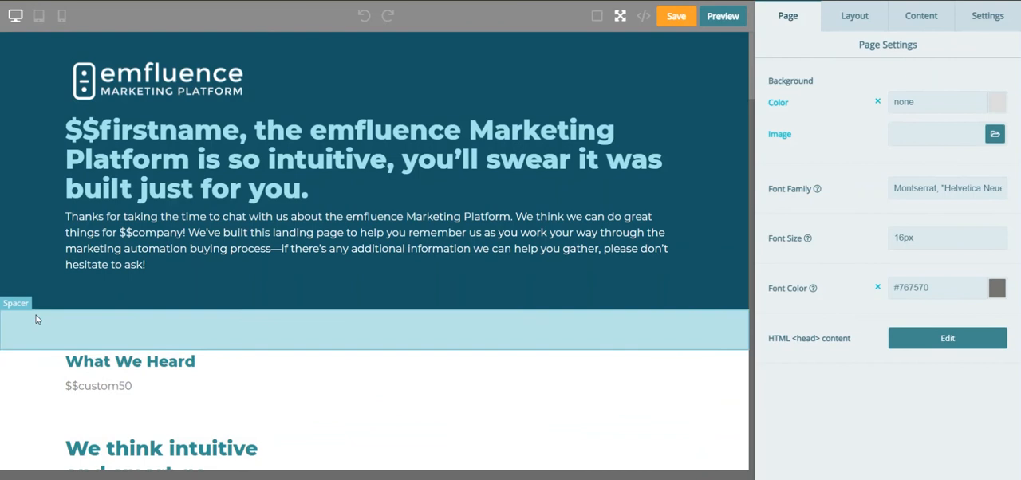
- Review the landing page template's personalization variables, from the introduction down to the Your Investment pricing section
scroll(35, 314, "down", 1)
scroll(35, 314, "down", 12)
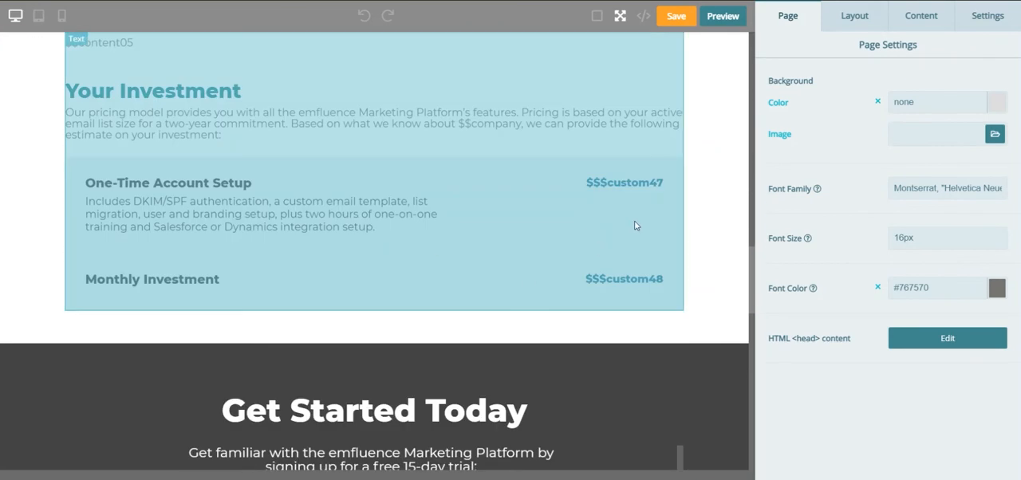
scroll(20, 212, "up", 4)
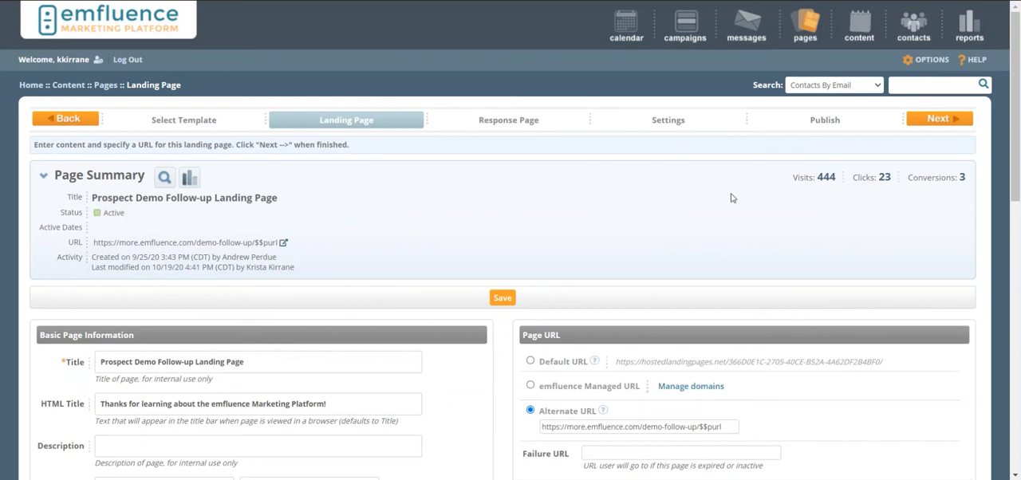
- Open the Content Blocks list and start a new content block, leaving its title empty
mouse_move(861, 26)
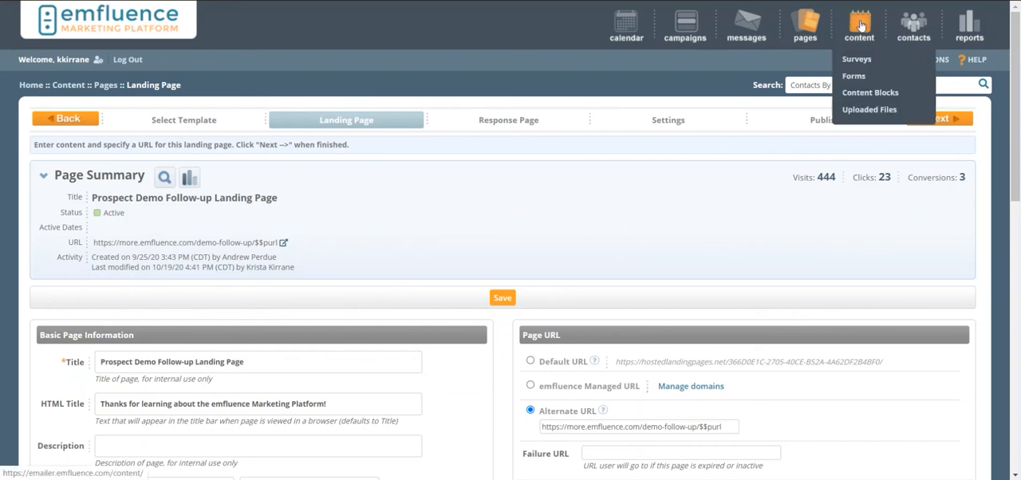
left_click(870, 93)
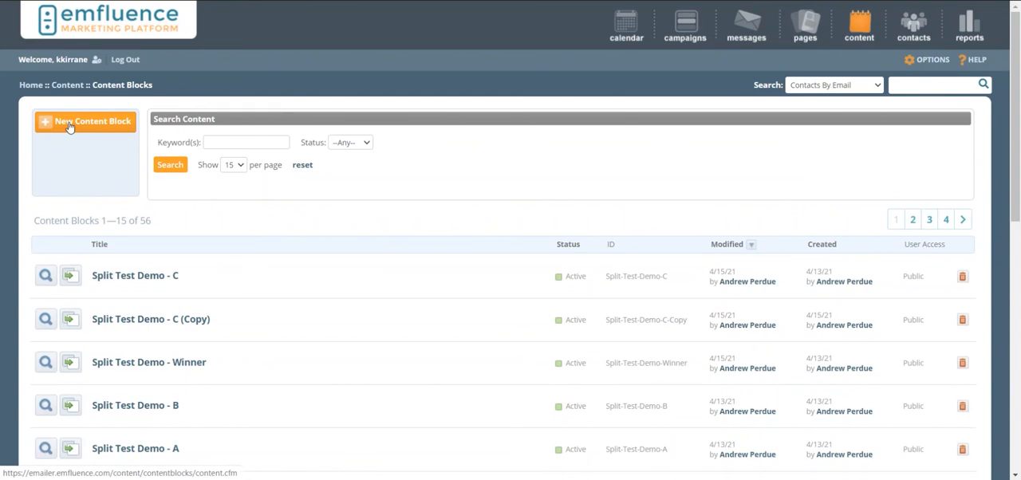
left_click(68, 124)
left_click(153, 170)
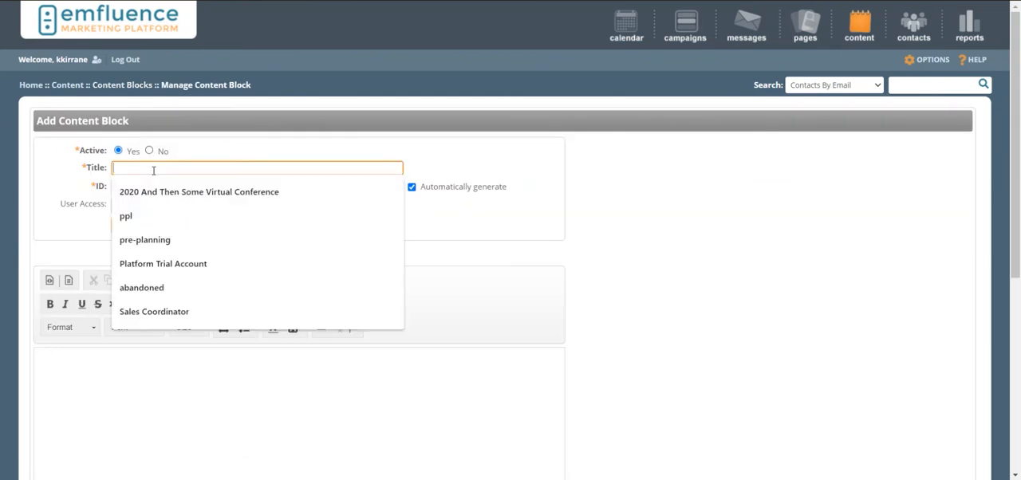
left_click(743, 252)
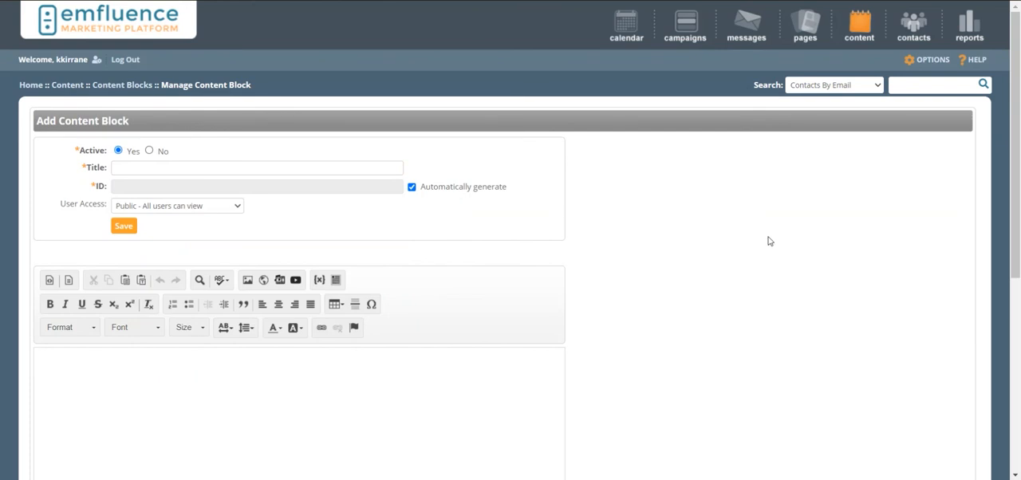
- Browse the content templates available for the new content block, and close the list without choosing one
scroll(750, 257, "down", 1)
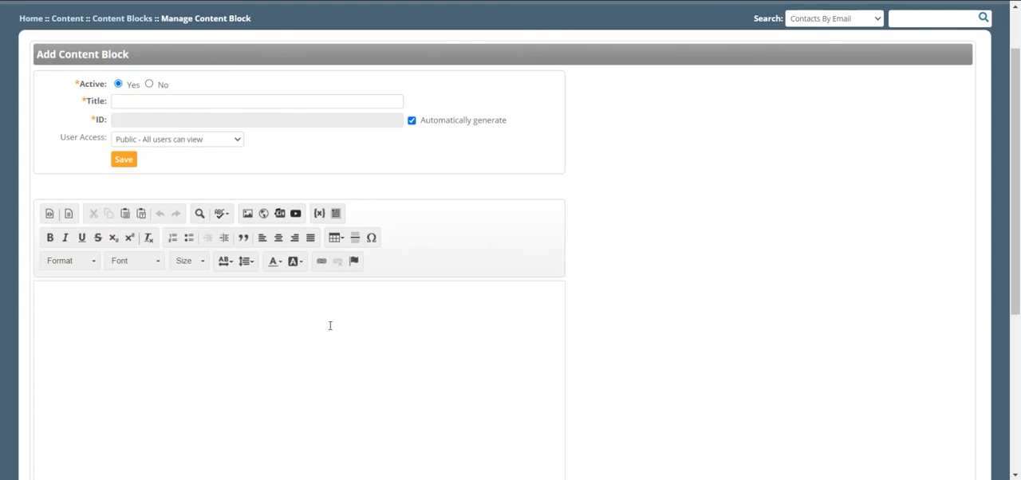
left_click(69, 214)
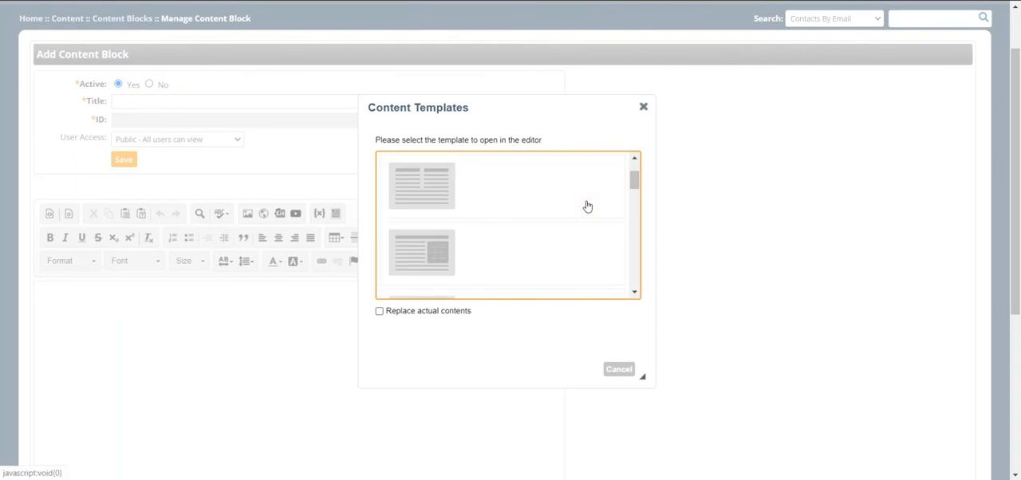
scroll(586, 206, "down", 4)
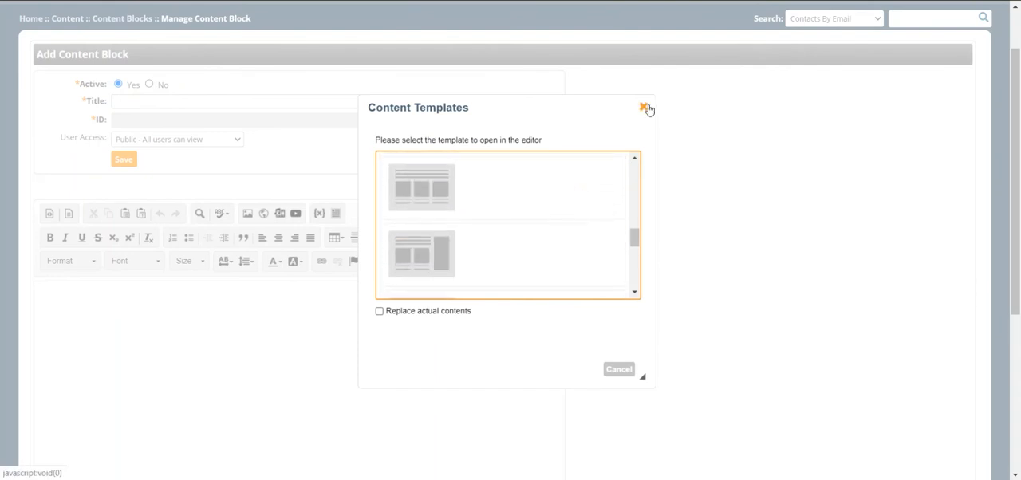
left_click(643, 107)
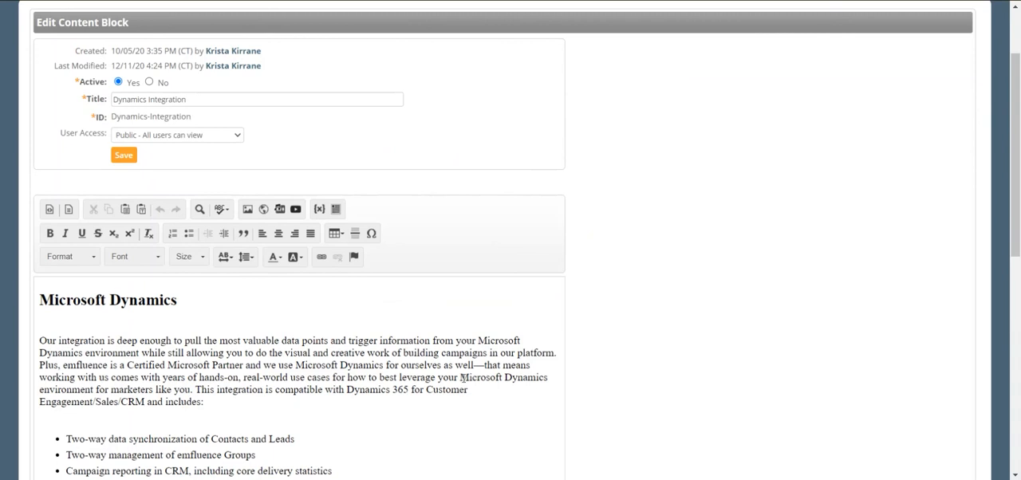
- Review the text, bullet list and embedded video frame of the Dynamics Integration content block
scroll(463, 377, "down", 5)
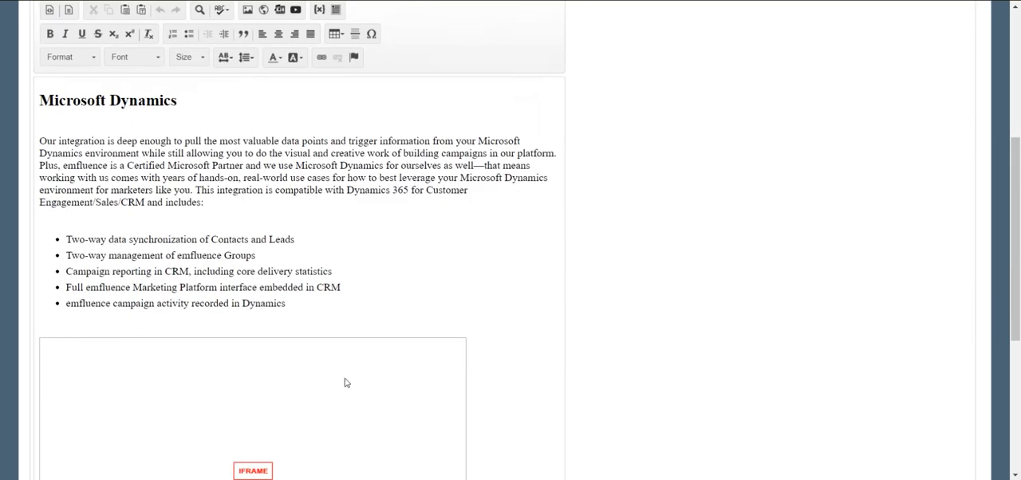
scroll(273, 397, "down", 3)
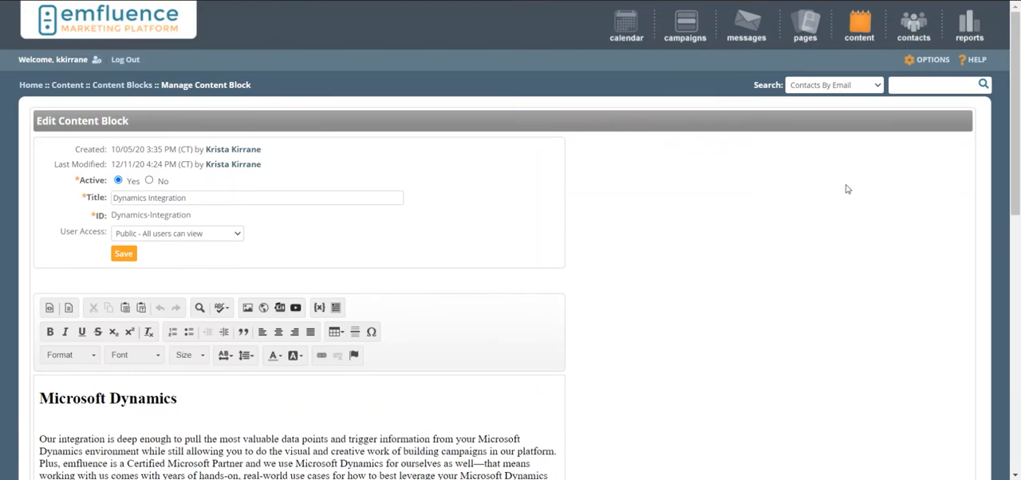
- Open the Content Variables settings in the account's system options
left_click(925, 61)
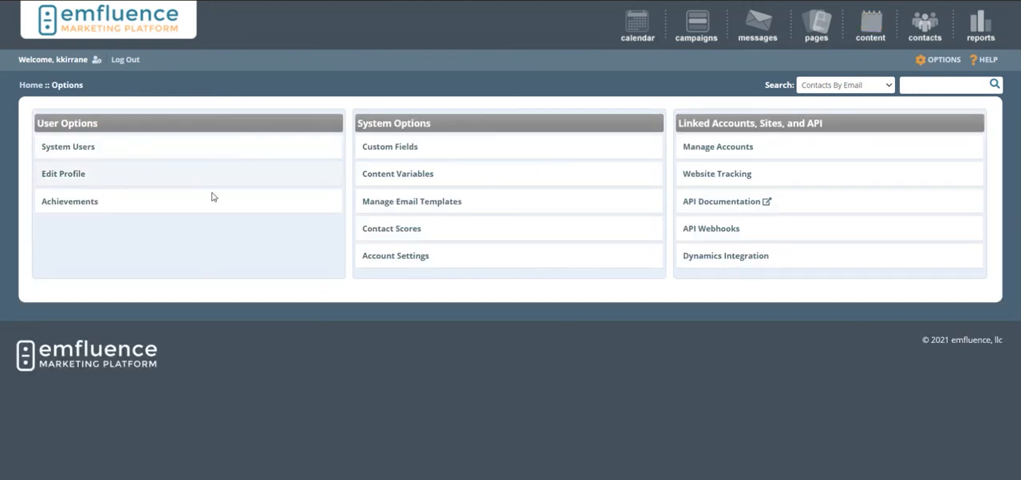
left_click(405, 181)
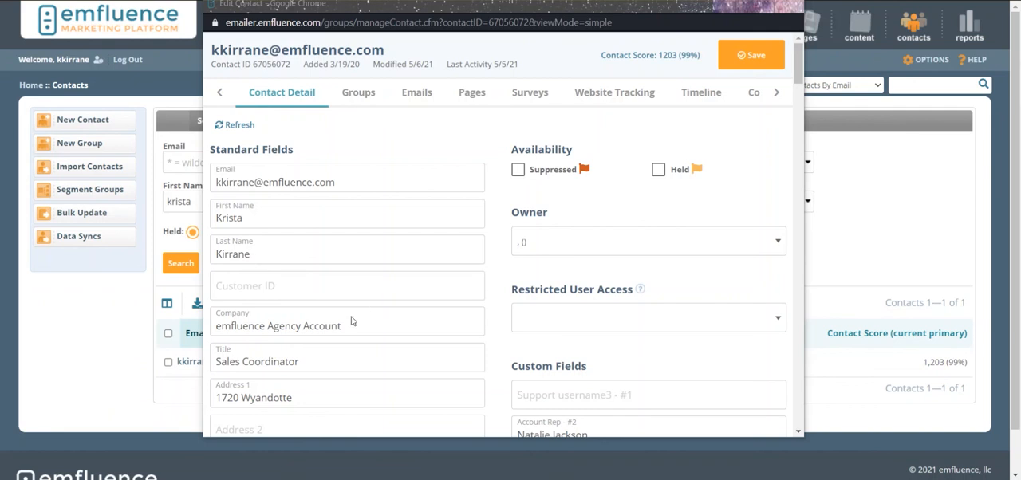
- Examine the PURL and the content variable assignments in the contact's detail record
scroll(364, 312, "down", 4)
scroll(364, 312, "down", 5)
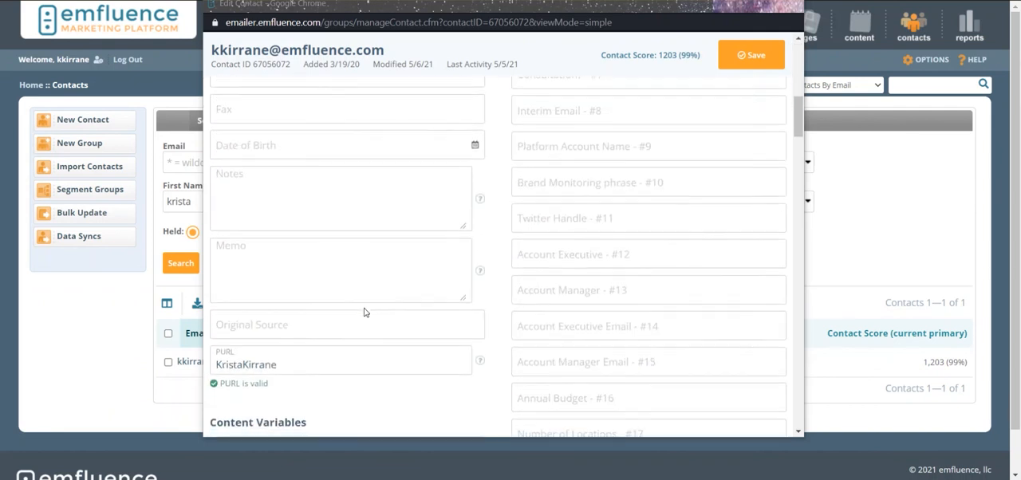
left_click_drag(280, 169, 213, 165)
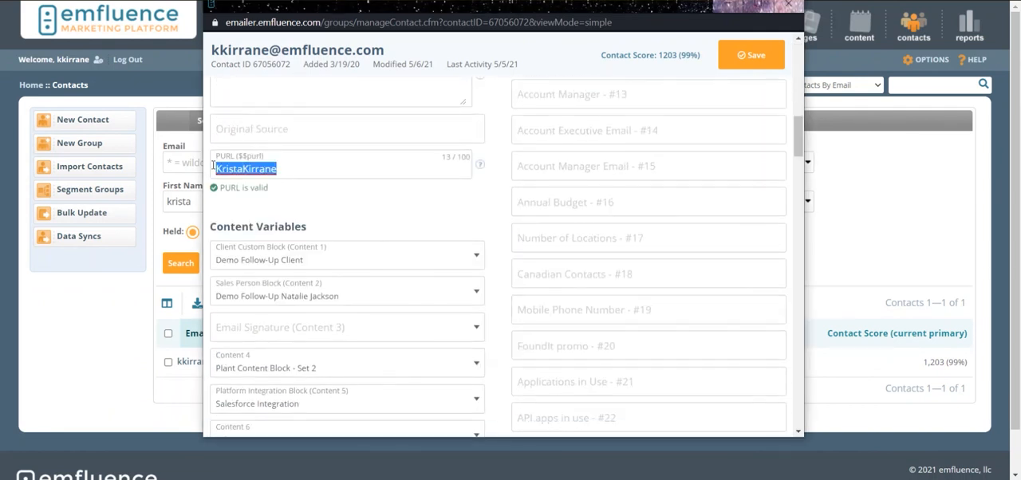
left_click(325, 194)
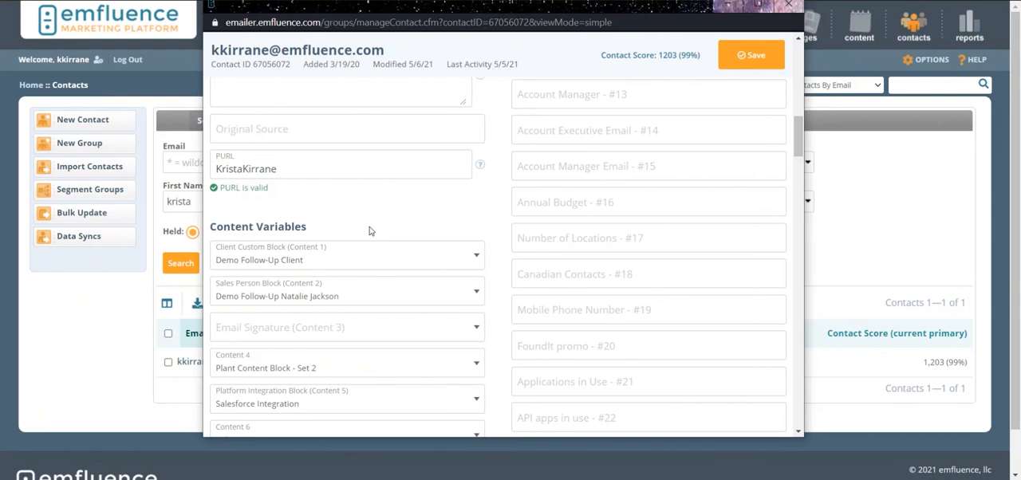
scroll(369, 231, "down", 3)
scroll(369, 231, "down", 2)
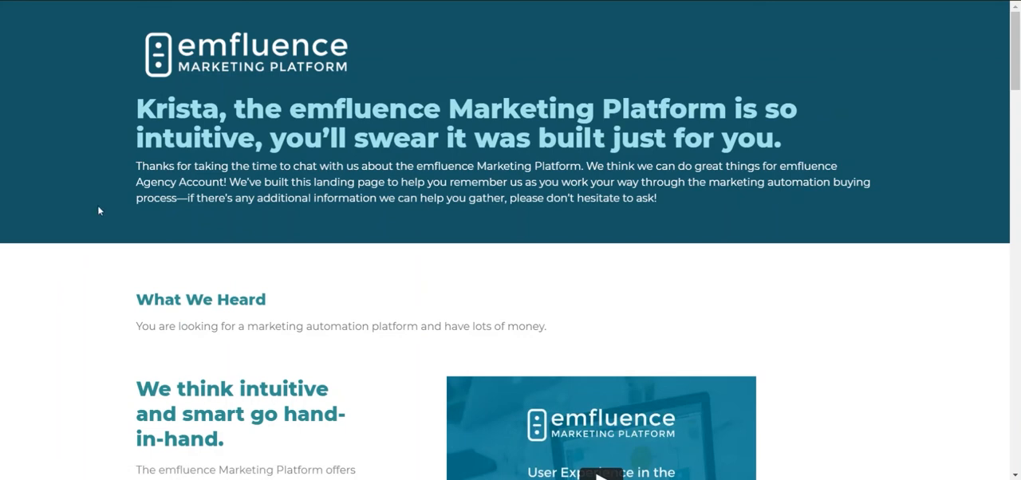
- Review the contact's personalized landing page down to the recommended integrations section
scroll(97, 211, "down", 10)
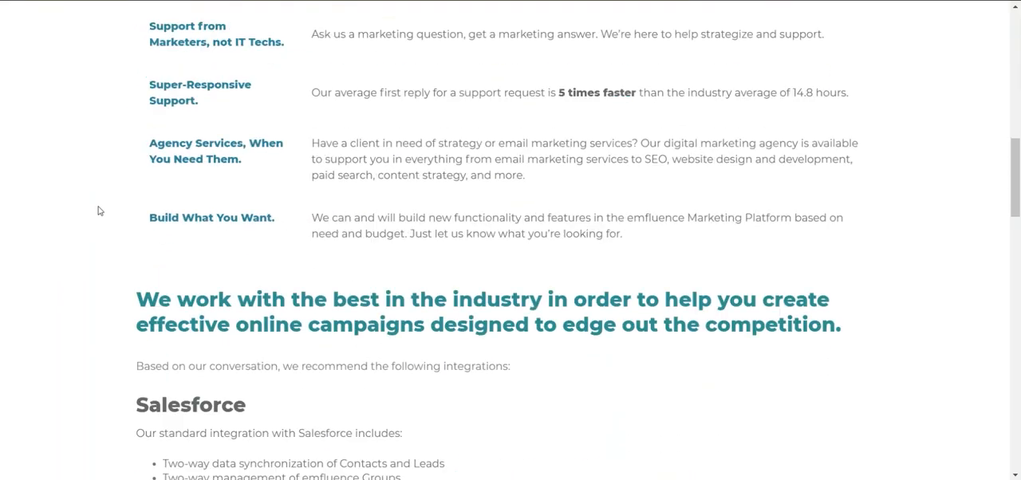
scroll(97, 211, "down", 3)
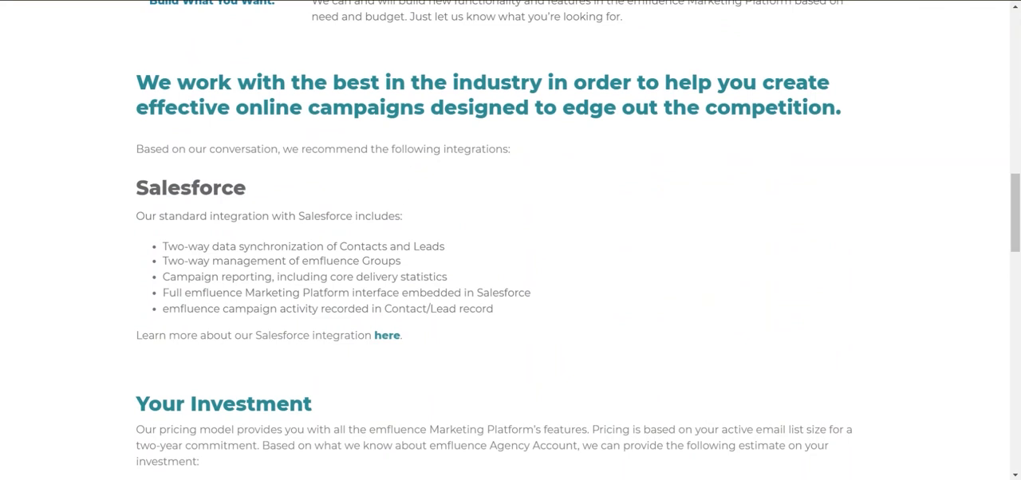
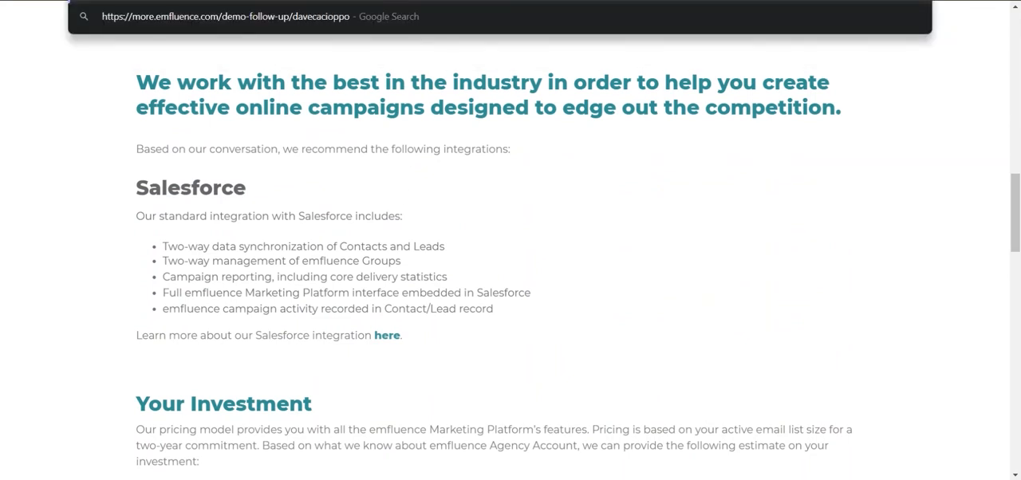
- Load the demo-follow-up landing page with a second contact's PURL and review its recommended integration text and video
key("Return")
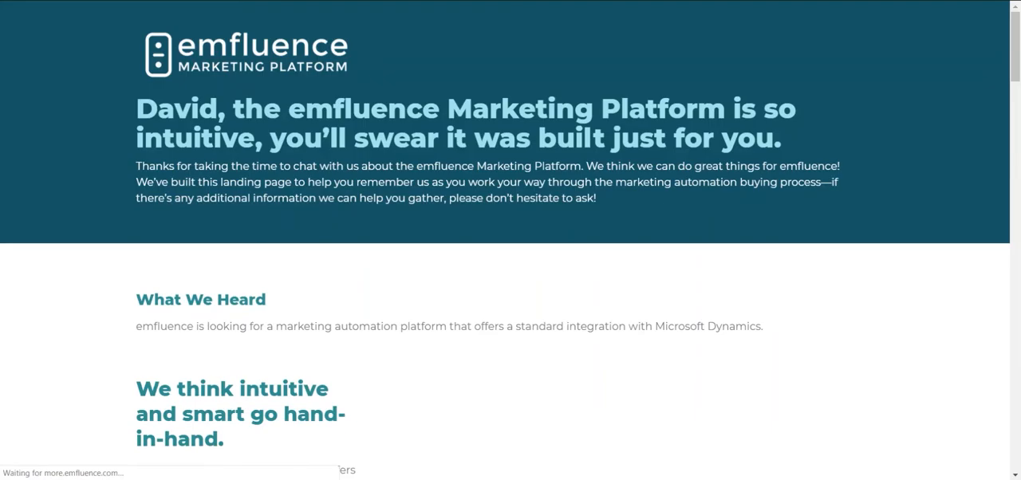
scroll(204, 212, "down", 1)
scroll(204, 217, "down", 10)
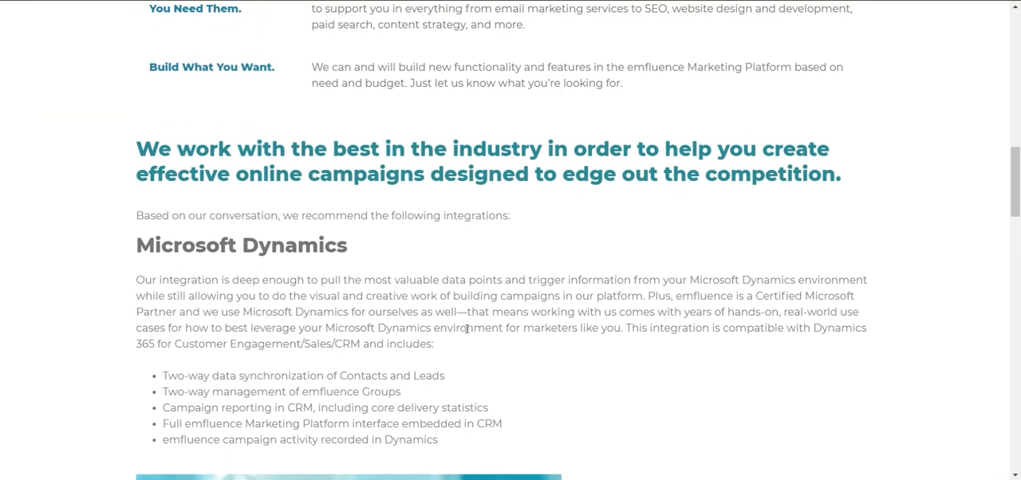
scroll(467, 330, "down", 4)
scroll(467, 334, "down", 1)
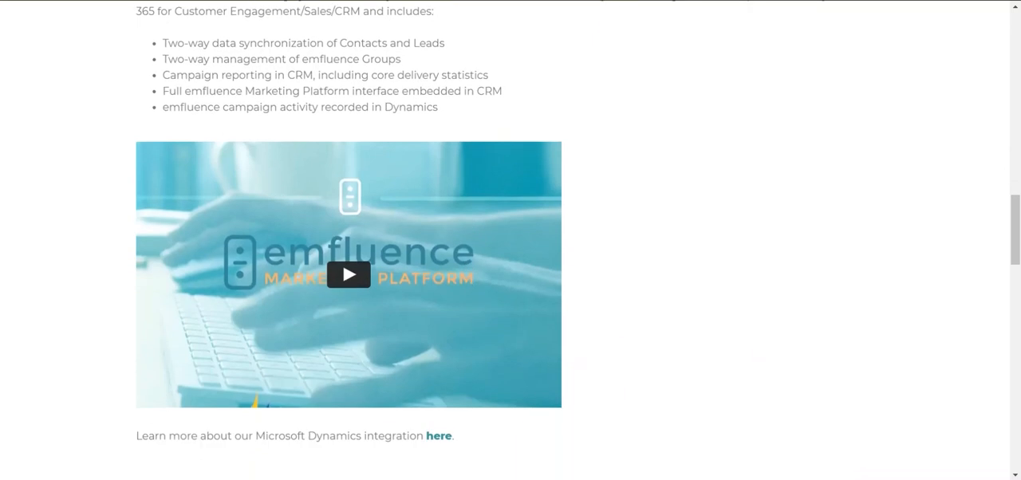
- Replace the PURL in the demo-follow-up address with a third contact's and review that page's recommended integration
key("BackSpace")
key("BackSpace")
key("BackSpace")
key("BackSpace")
key("BackSpace")
key("BackSpace")
key("BackSpace")
key("BackSpace")
key("BackSpace")
key("BackSpace")
key("BackSpace")
key("BackSpace")
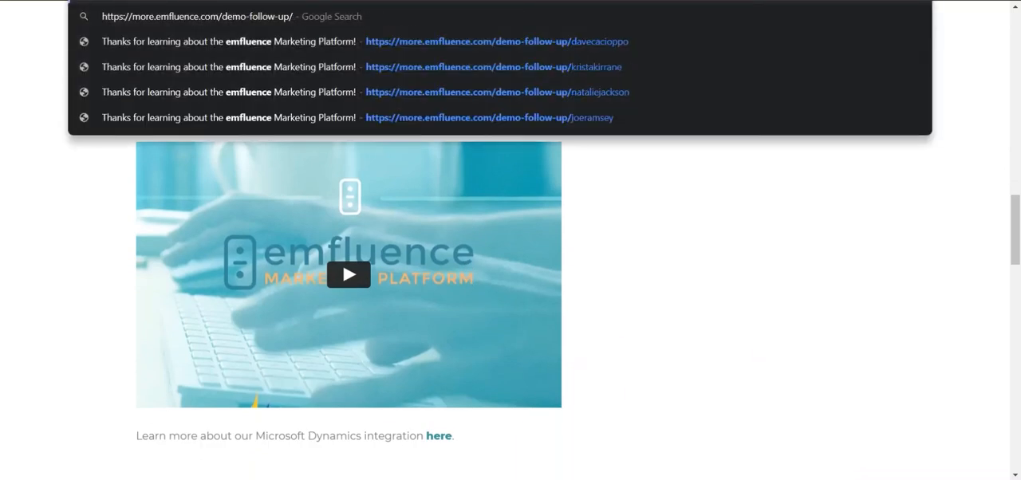
key("Return")
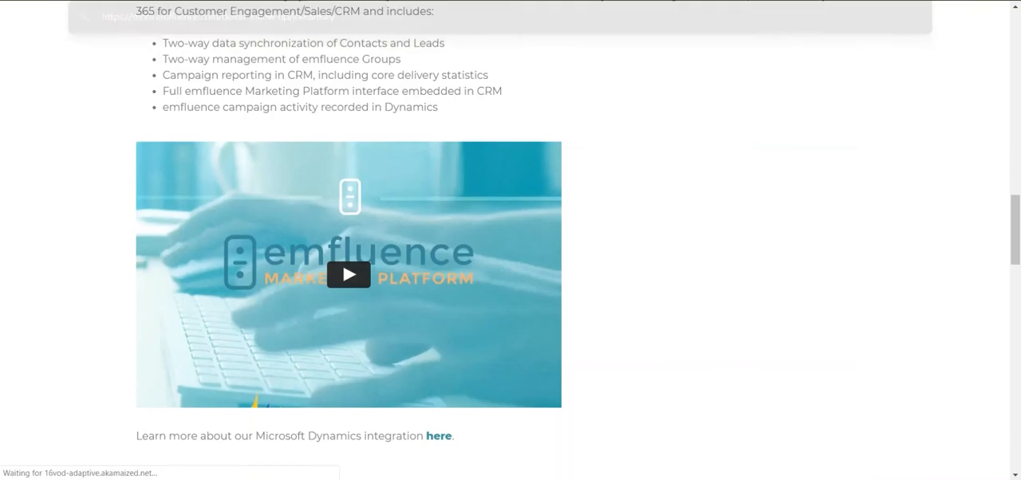
scroll(424, 286, "down", 15)
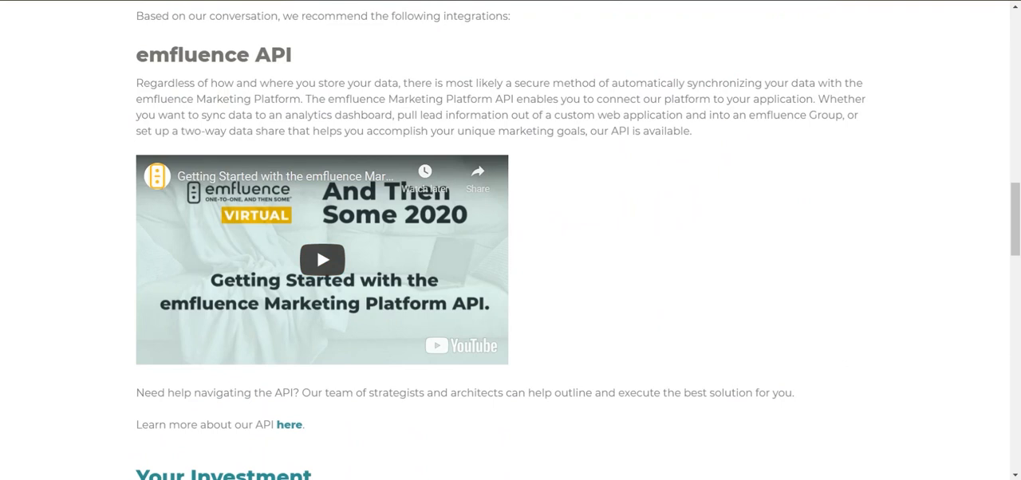
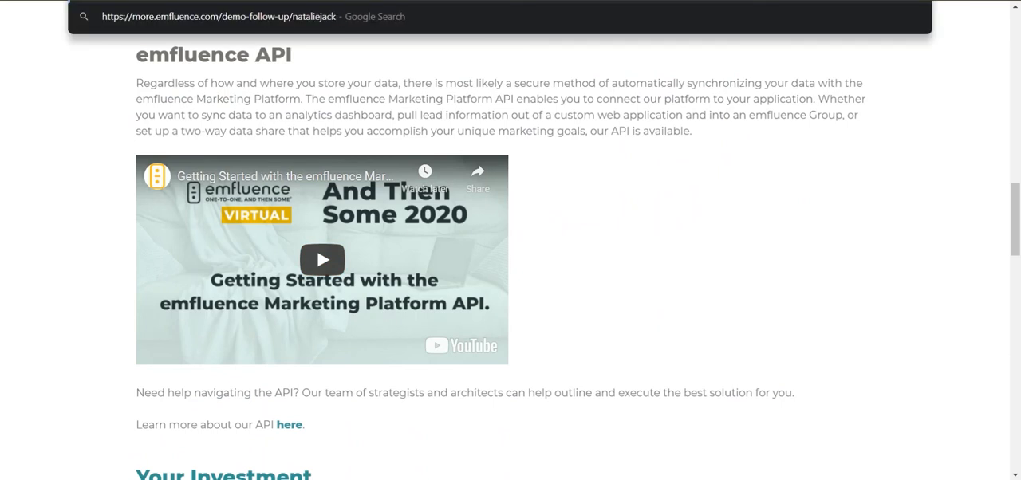
- Load the demo-follow-up page for a fourth contact's PURL and review its recommended integration and investment sections
key("Return")
scroll(359, 196, "down", 4)
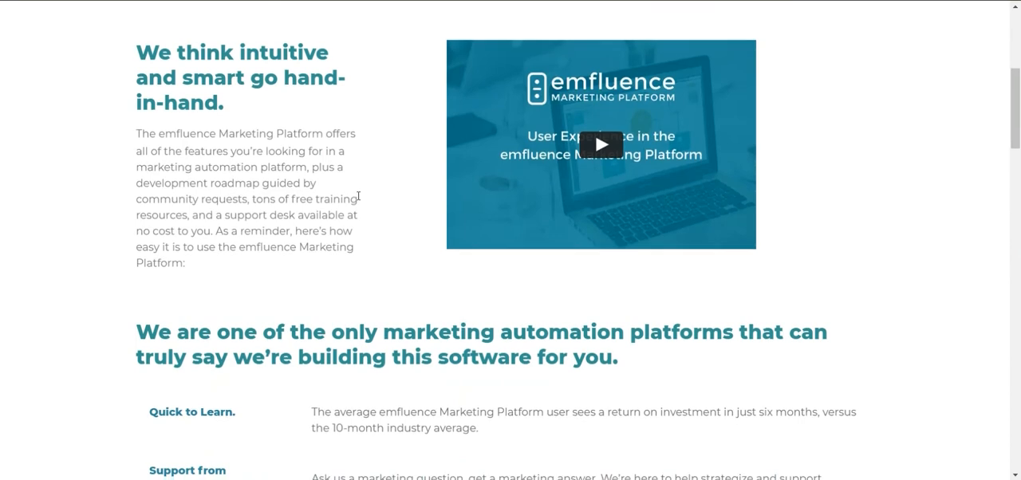
scroll(358, 196, "down", 10)
scroll(422, 198, "up", 1)
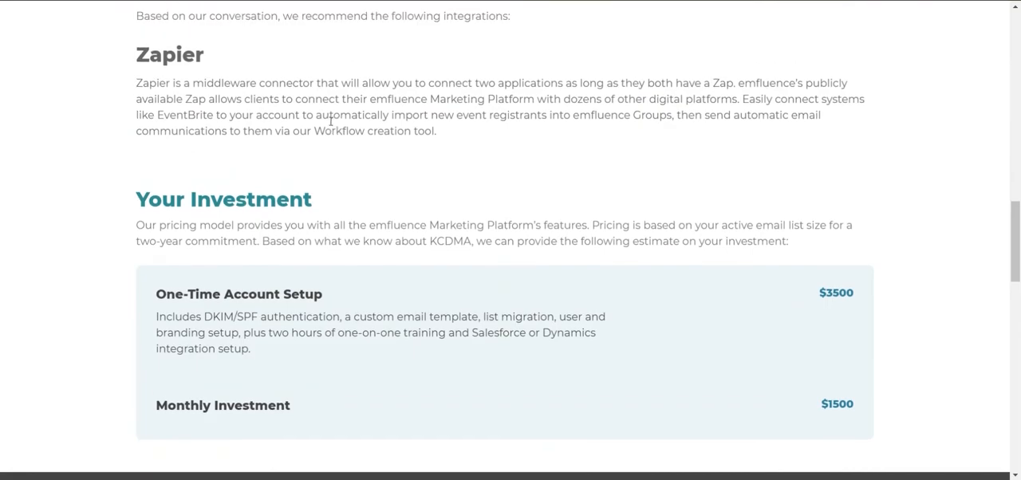